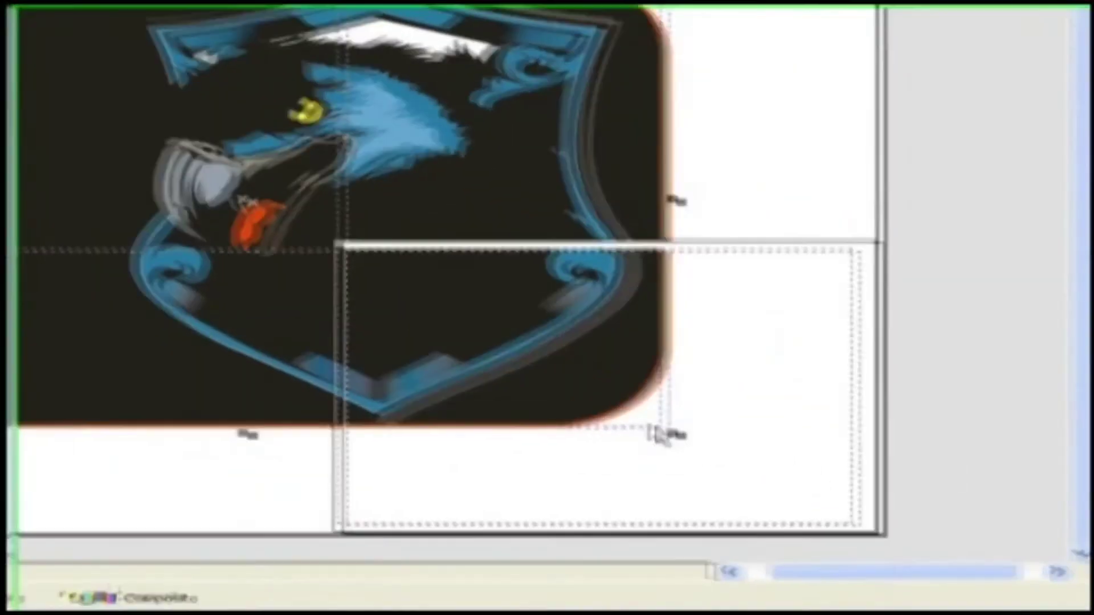
Scale the EAGLES badge to 161% and drag it up-left to x -5.80707", y 13.14483".
click(844, 485)
drag(677, 435, 302, 230)
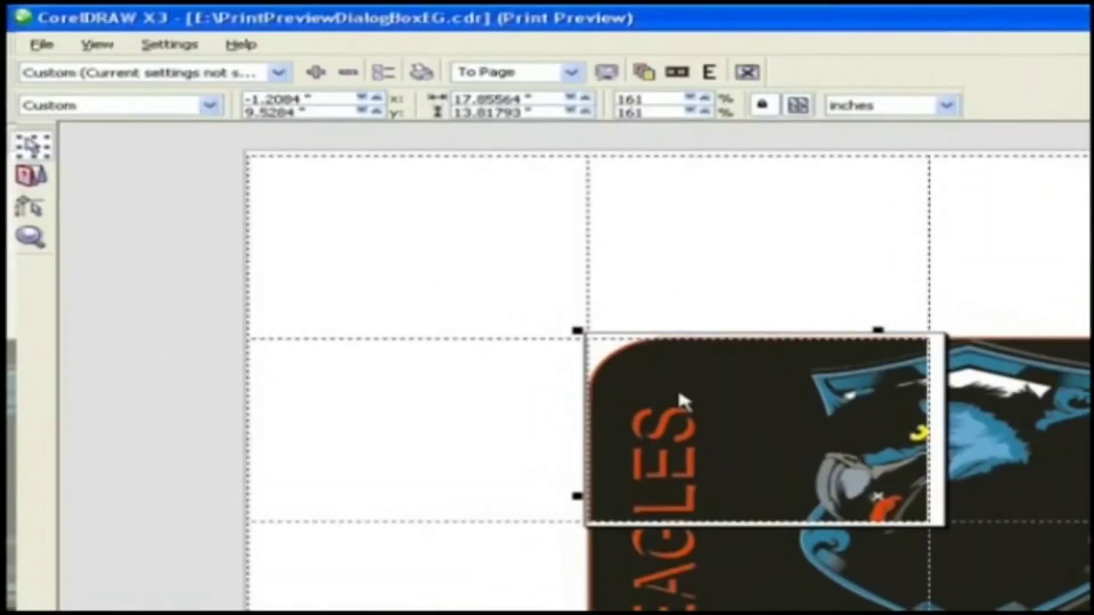
drag(876, 498, 727, 415)
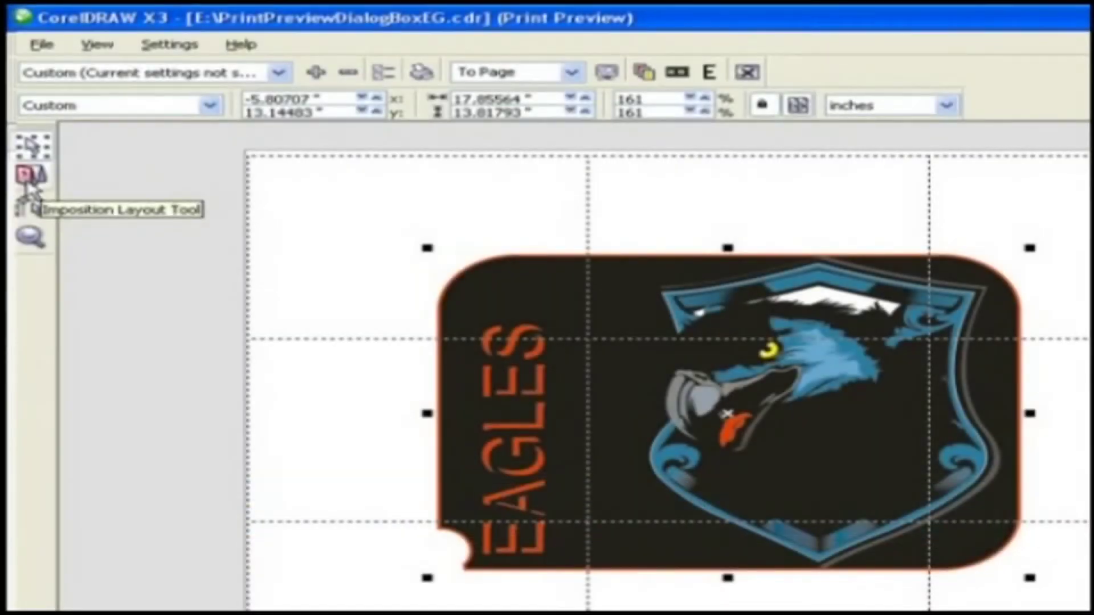
With the Imposition Layout Tool, browse the layout presets but keep As in document (Full Page).
click(33, 182)
click(219, 109)
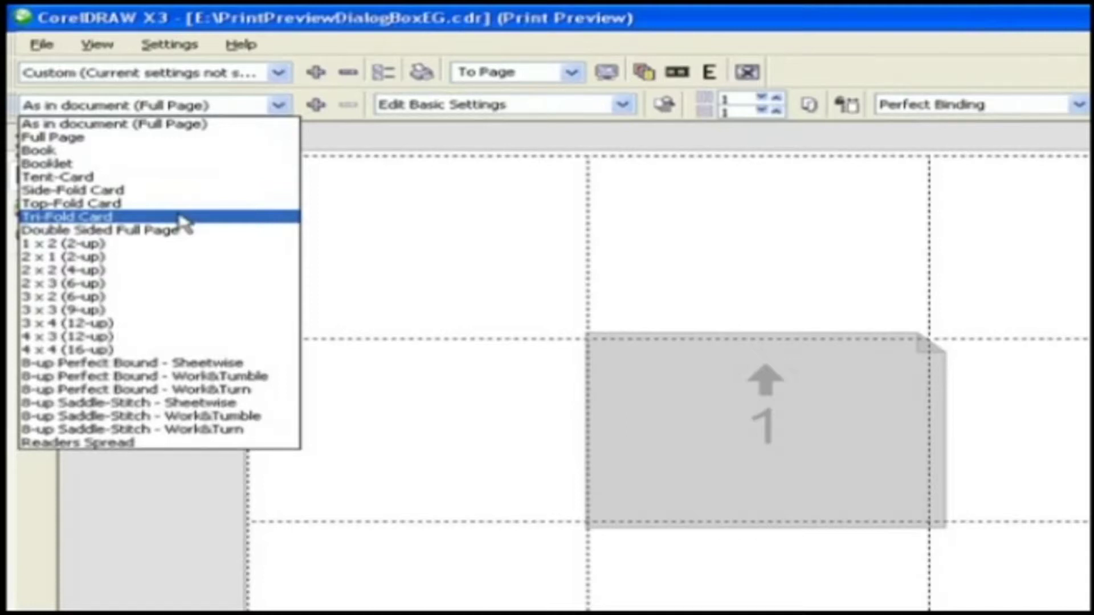
click(152, 496)
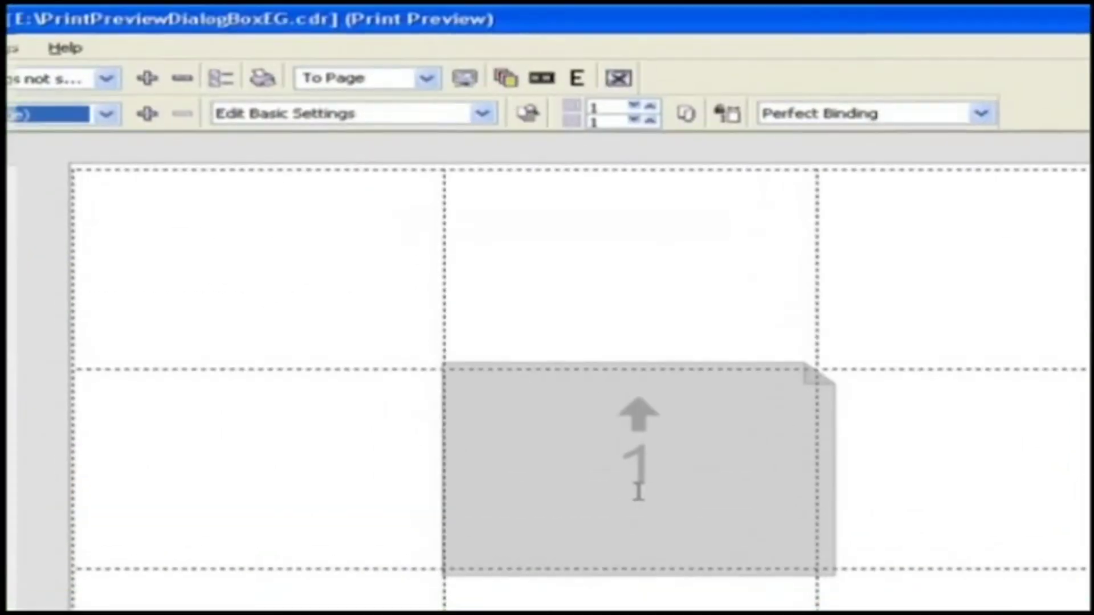
Preview the real Eagles artwork and raise Pages Across and Pages Down to 3 each.
click(526, 119)
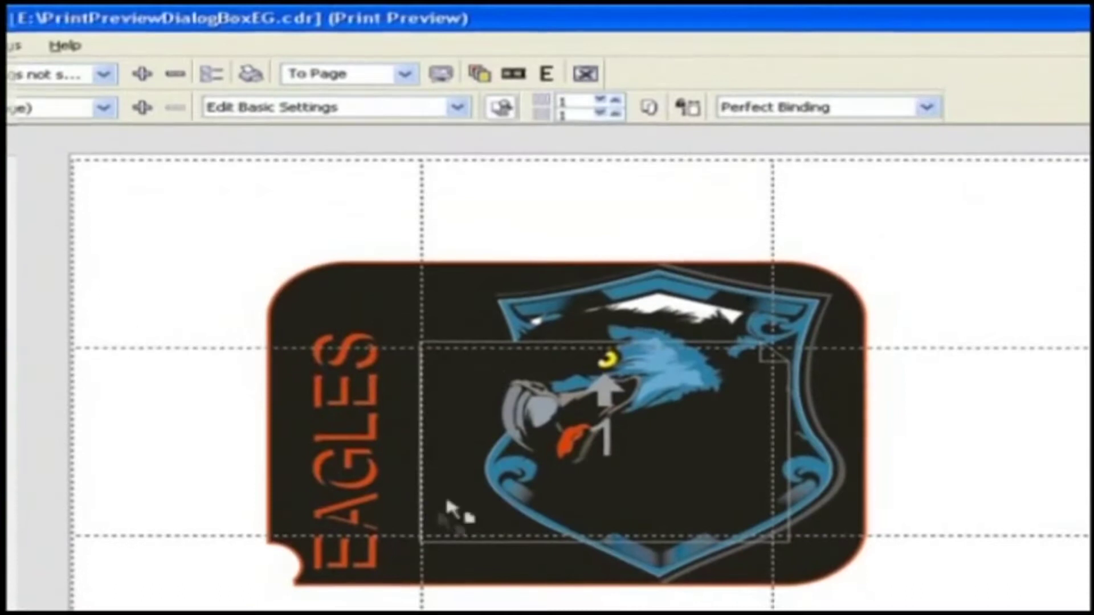
click(619, 104)
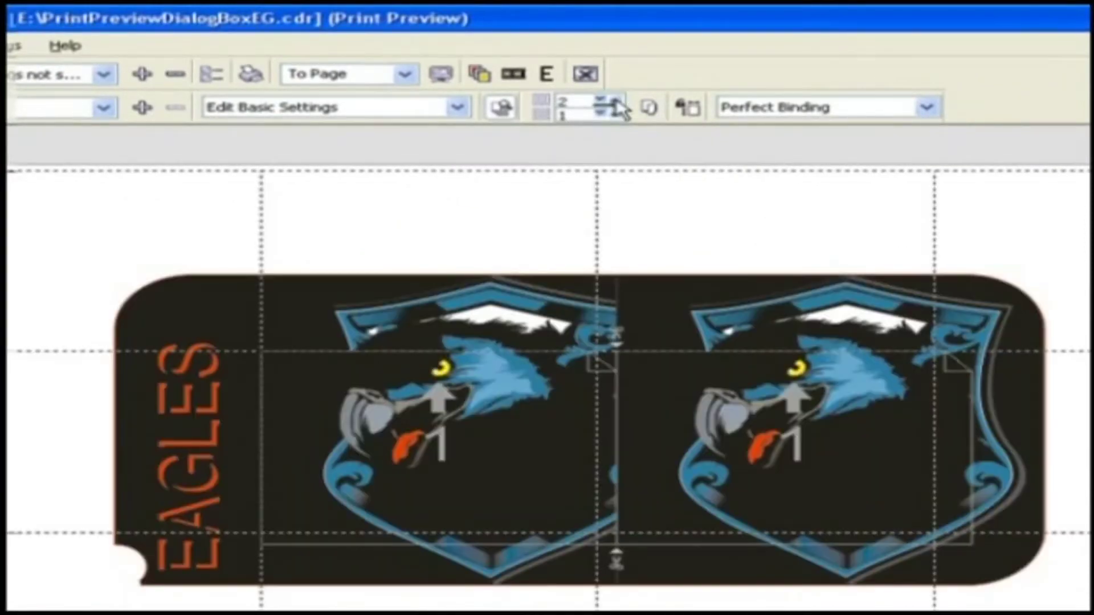
click(619, 104)
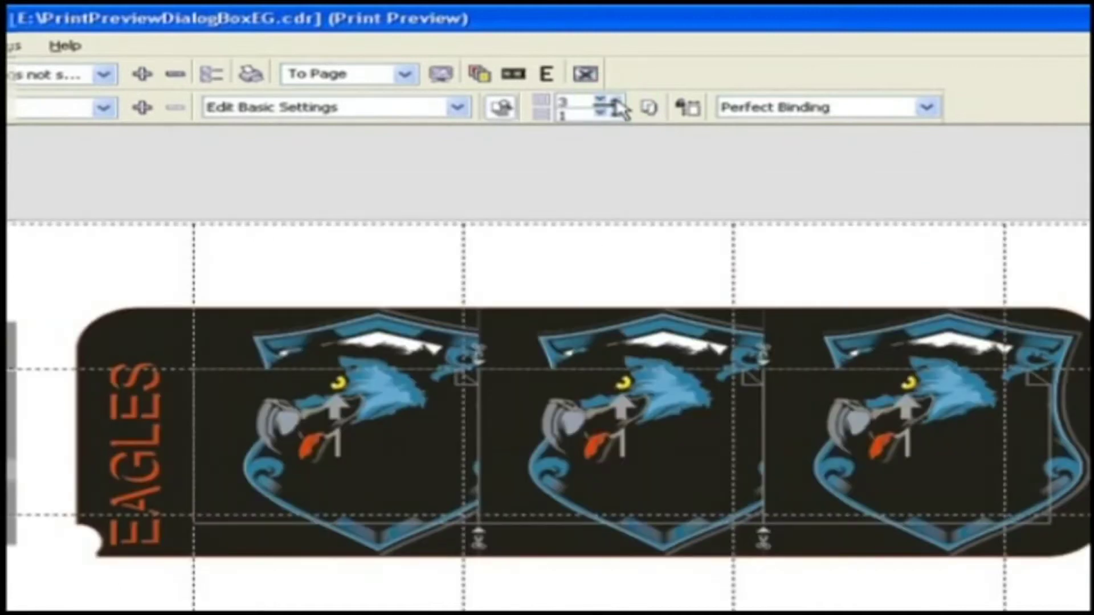
click(618, 114)
click(617, 114)
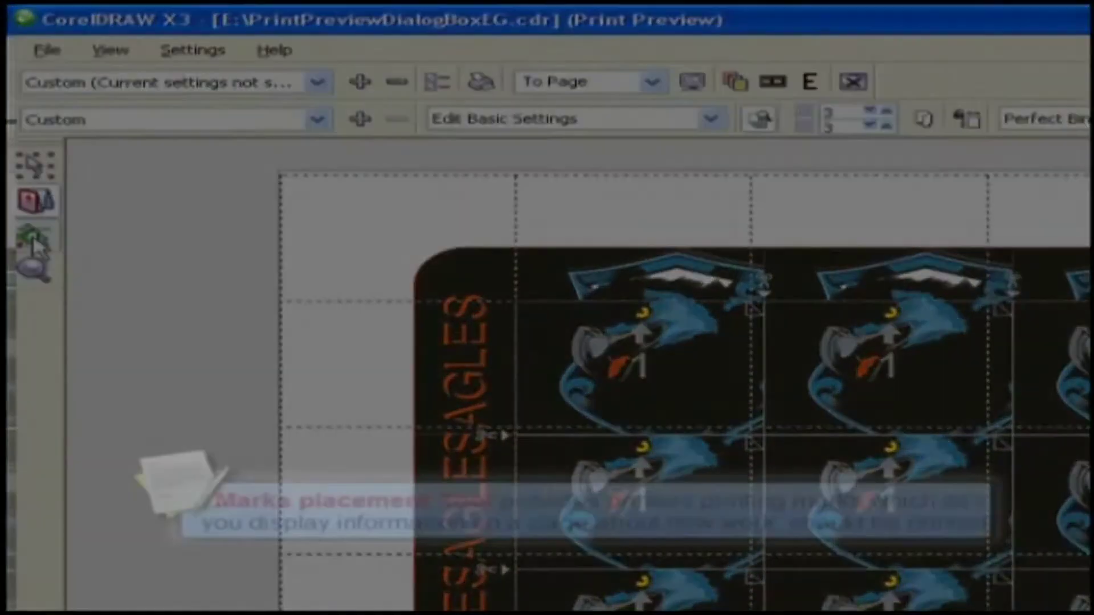
Using the Marks Placement Tool, nudge the marks' X position from -1.17833" to -1.14833".
click(34, 243)
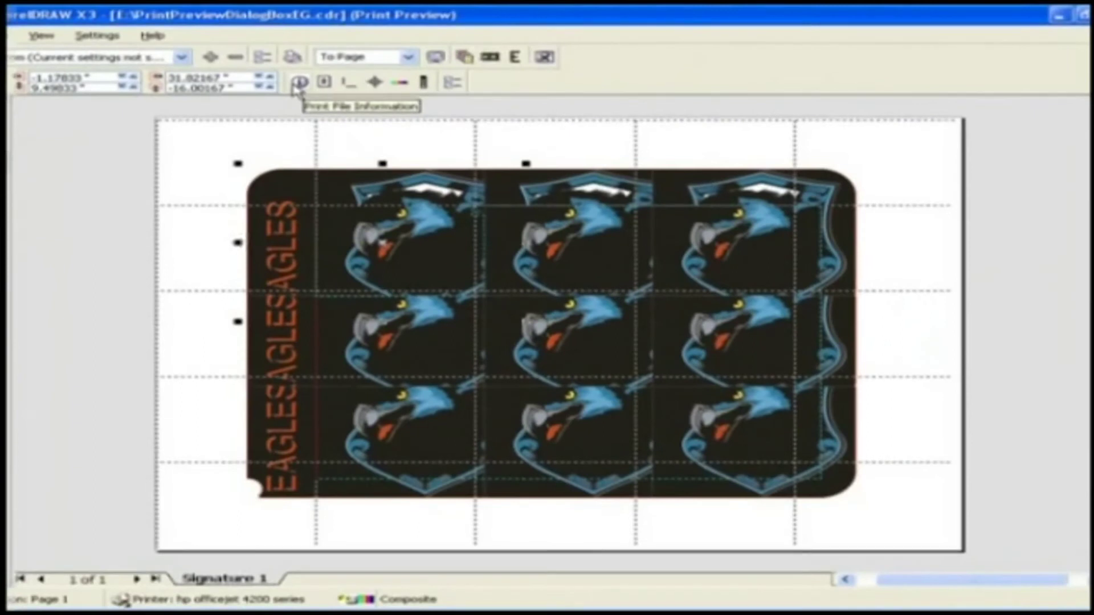
click(132, 77)
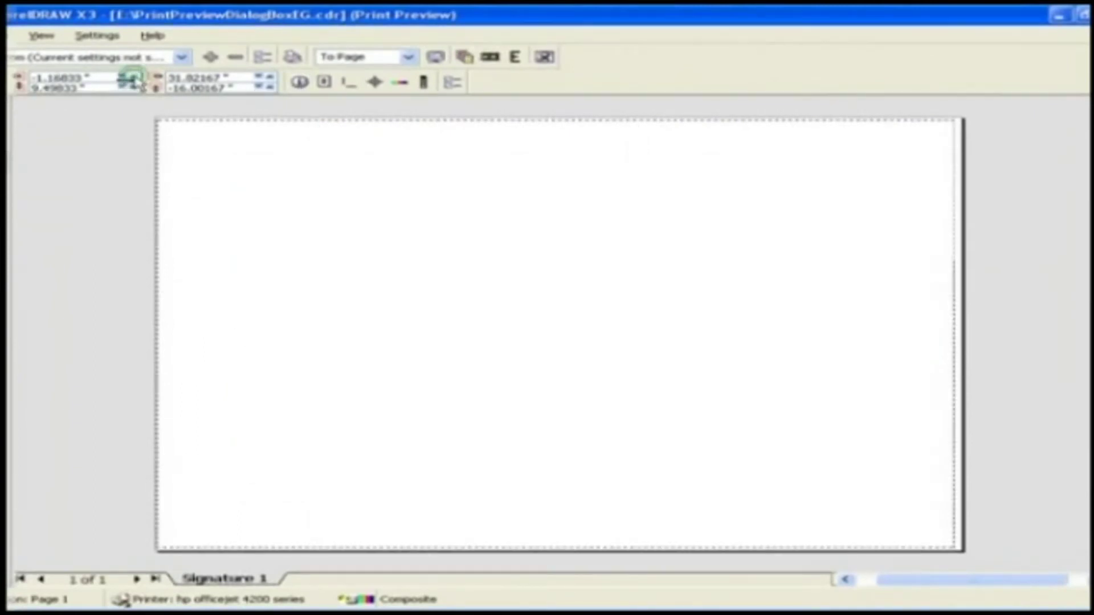
click(132, 76)
click(132, 77)
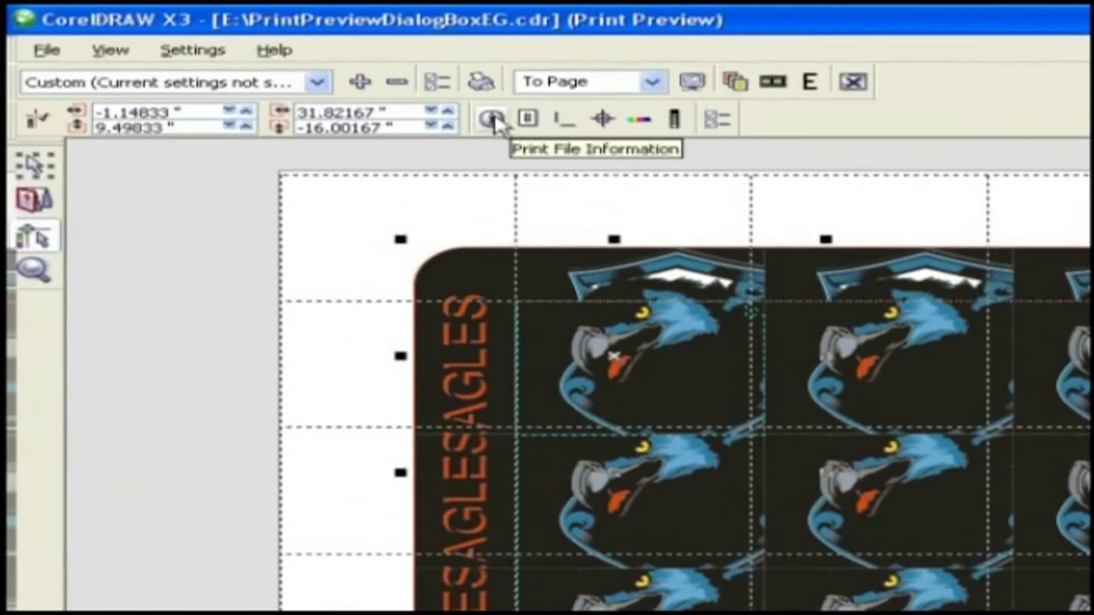
Turn on Print File Information and Print Page Numbers for the imposed sheet.
click(494, 119)
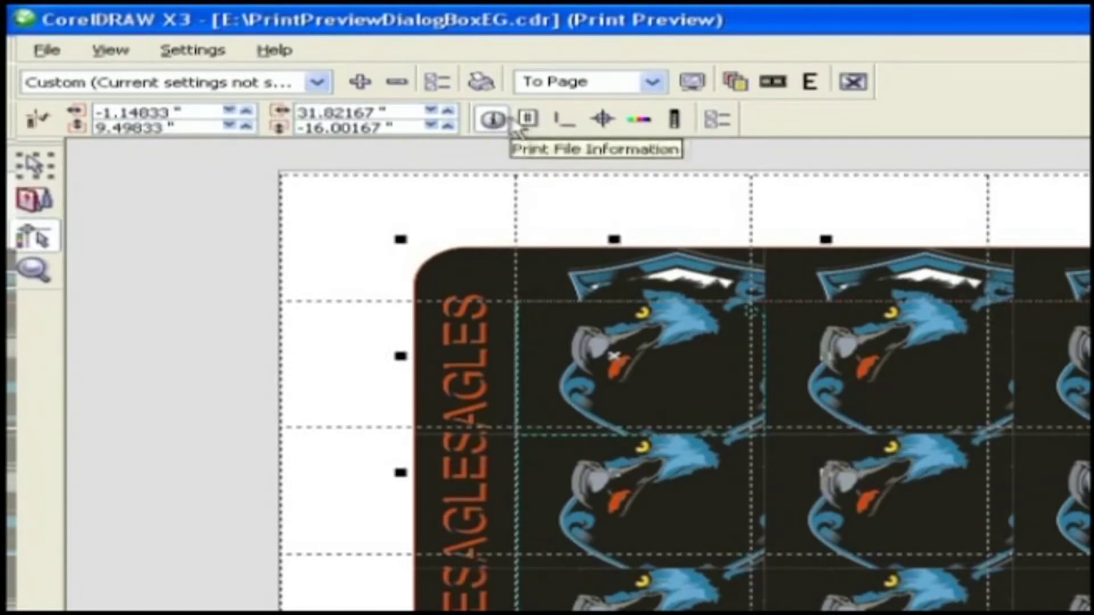
click(531, 124)
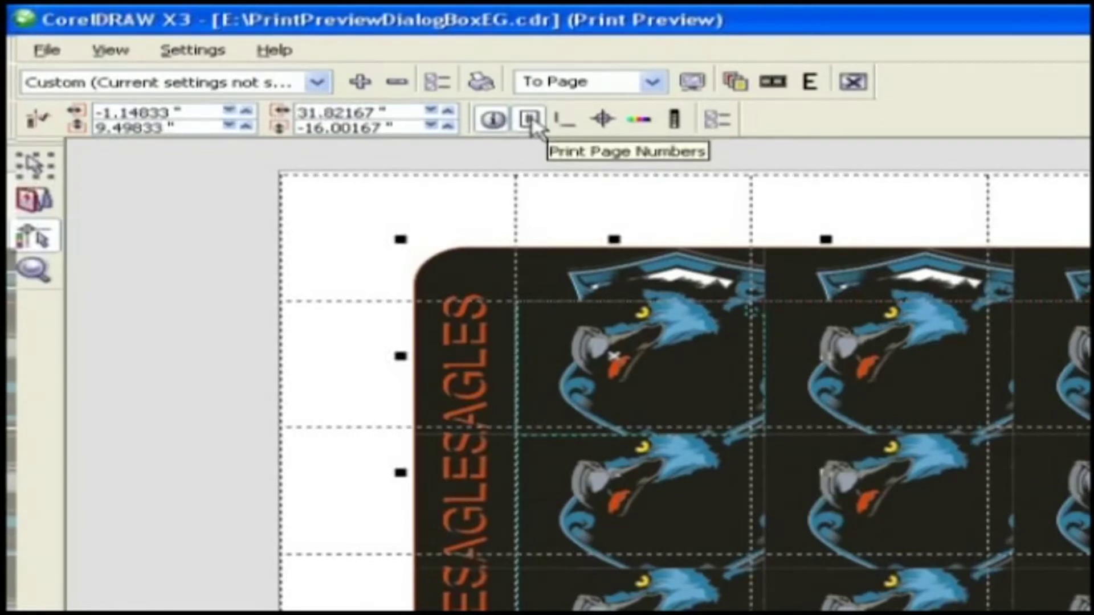
Add crop marks, registration marks and a colour calibration bar to the printout.
click(563, 127)
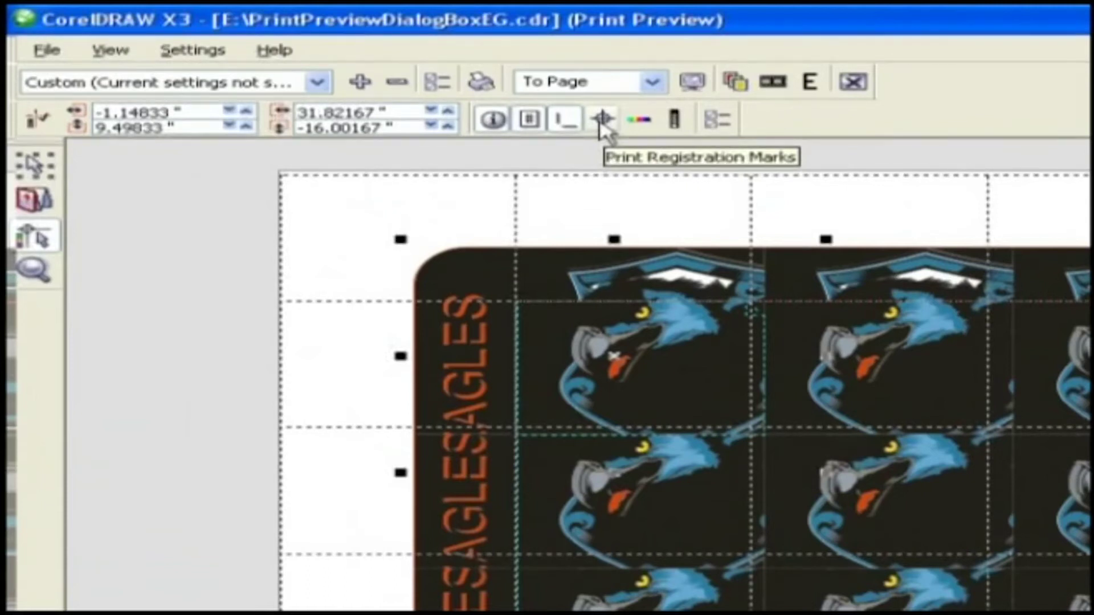
click(602, 120)
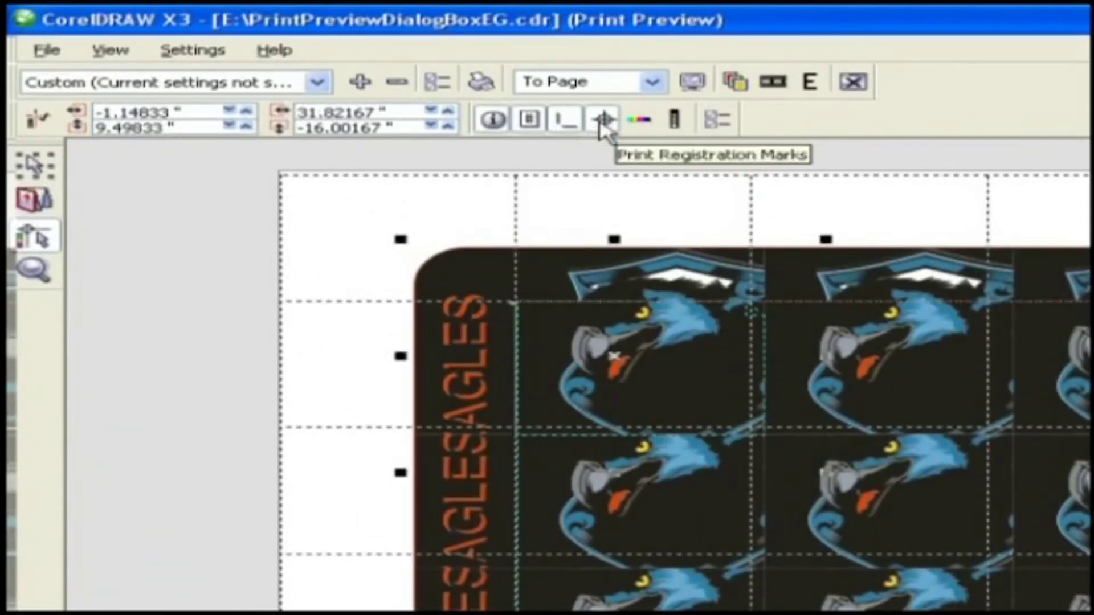
click(640, 121)
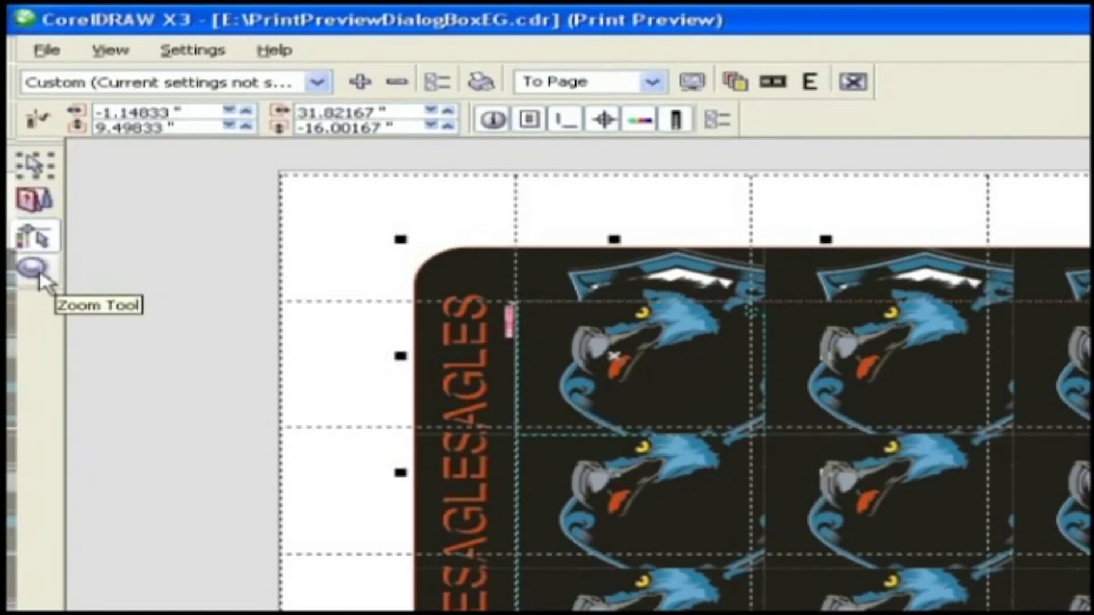
With the Zoom tool, zoom in, zoom out, view at 1:1, then zoom to the selected artwork.
click(39, 275)
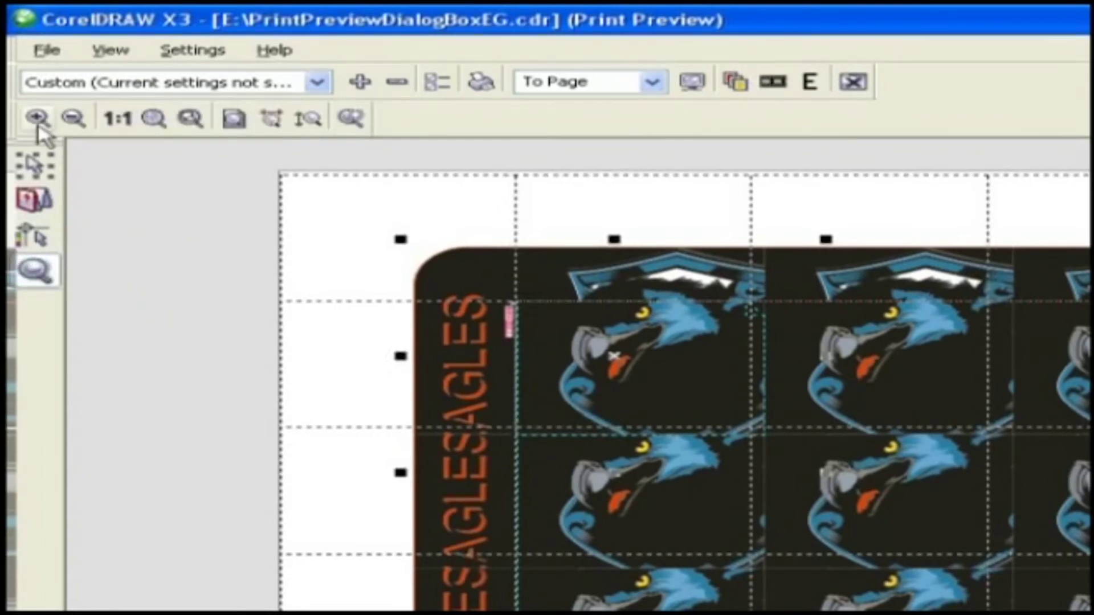
click(39, 129)
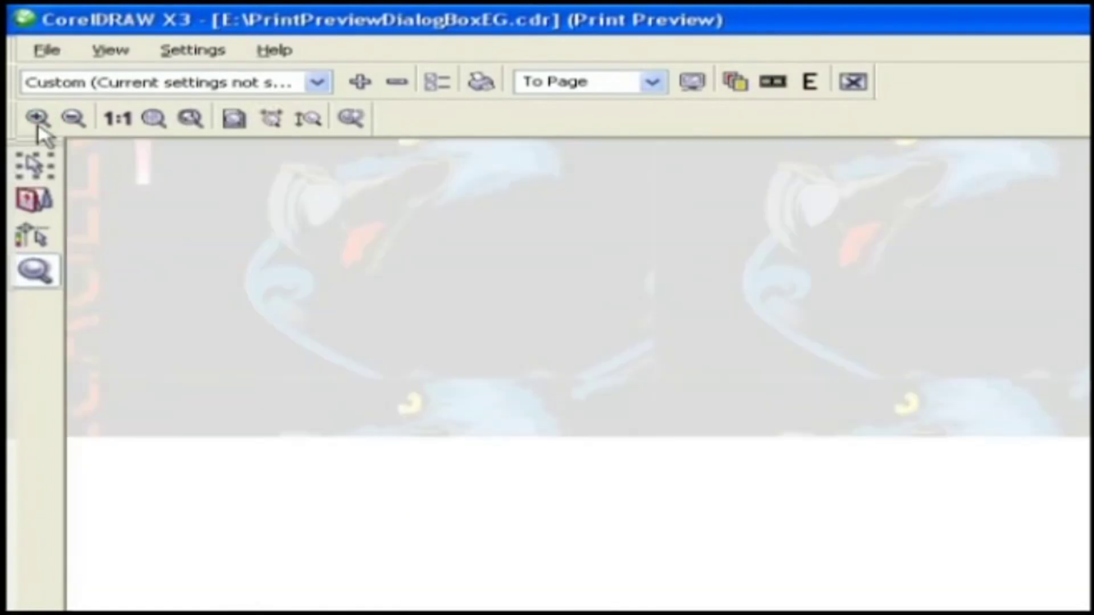
click(78, 131)
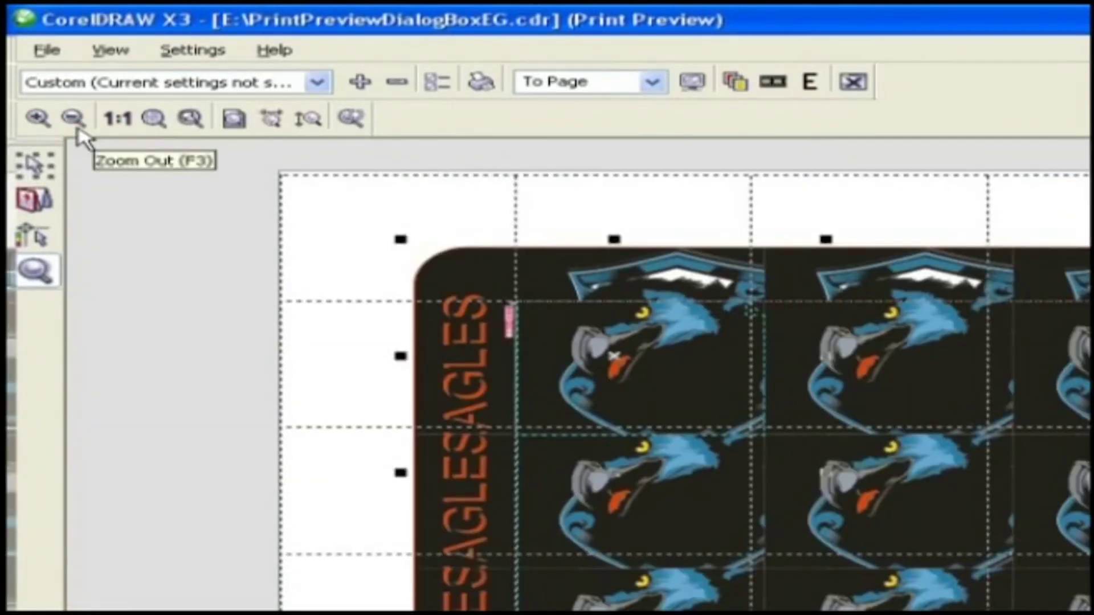
click(119, 130)
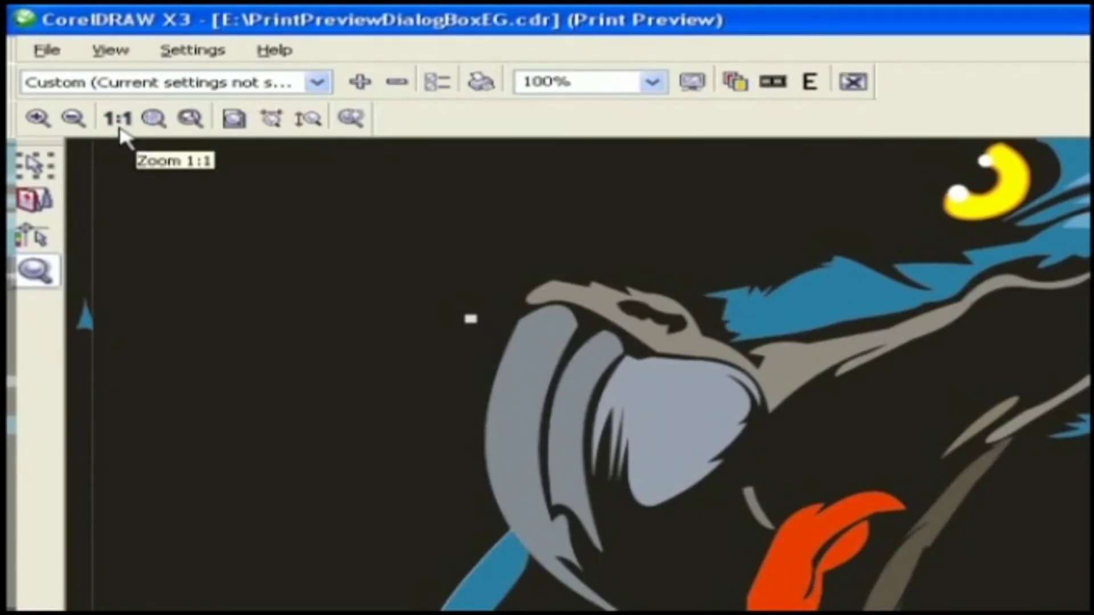
click(119, 128)
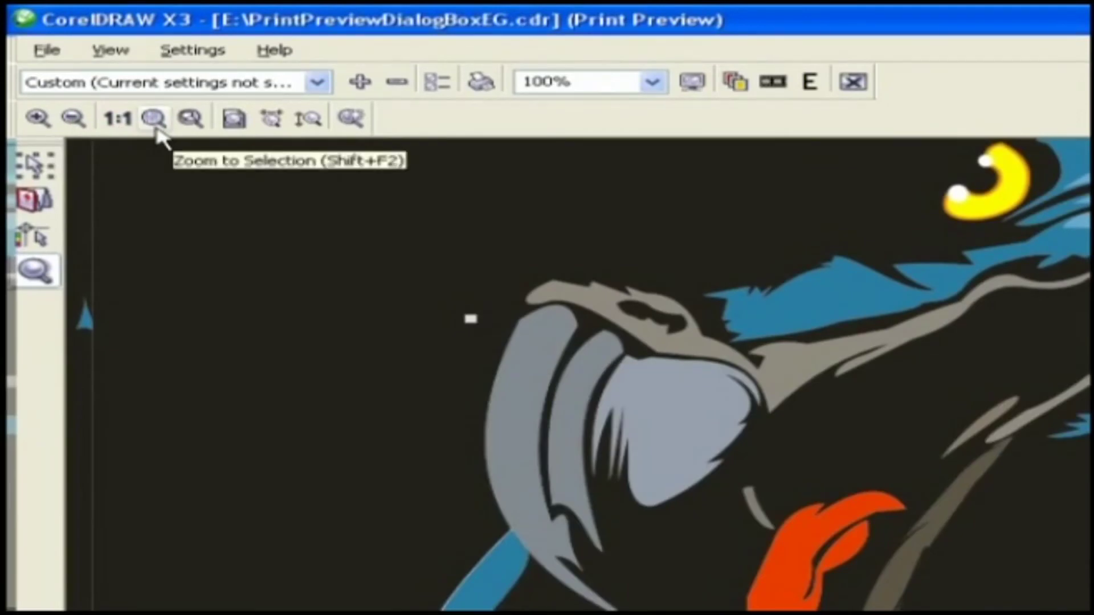
click(156, 129)
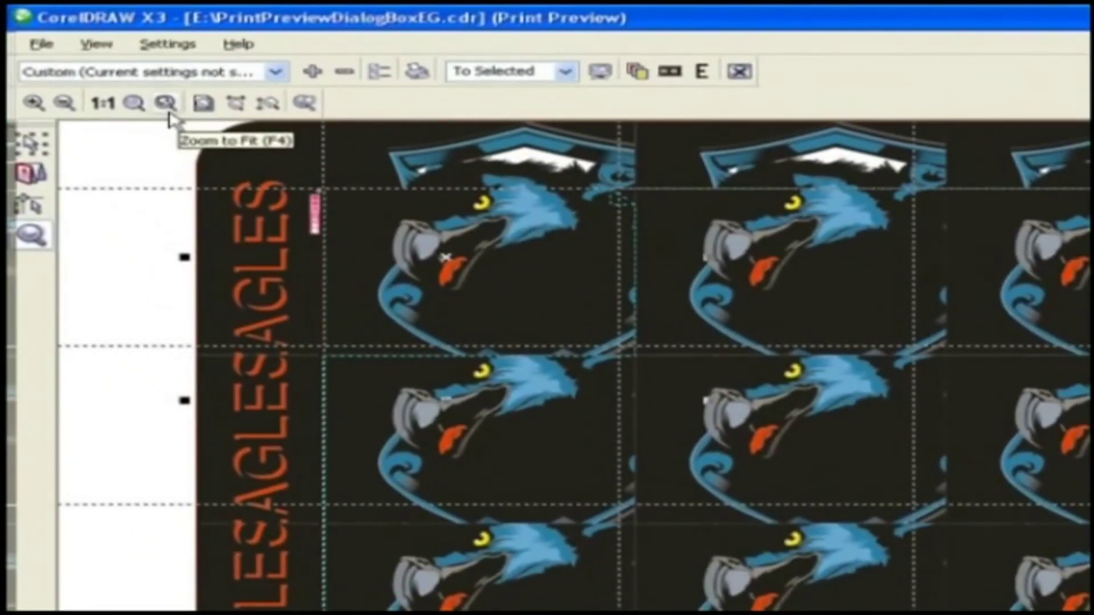
Cycle the preview through Zoom to Fit, Zoom to Page, Zoom to Width, ending on Zoom to Height.
click(170, 116)
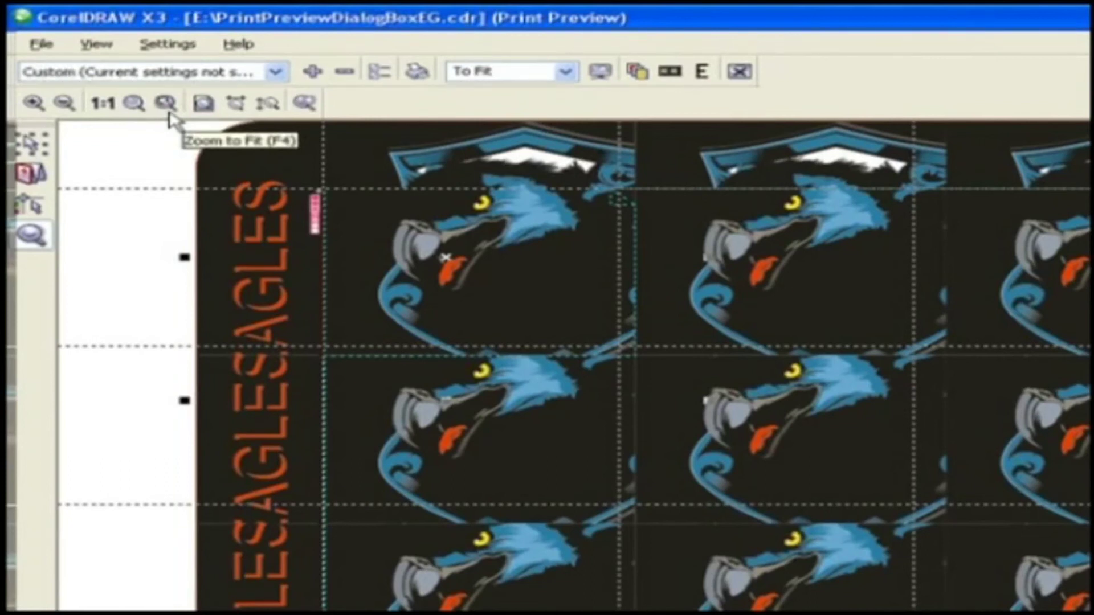
click(201, 114)
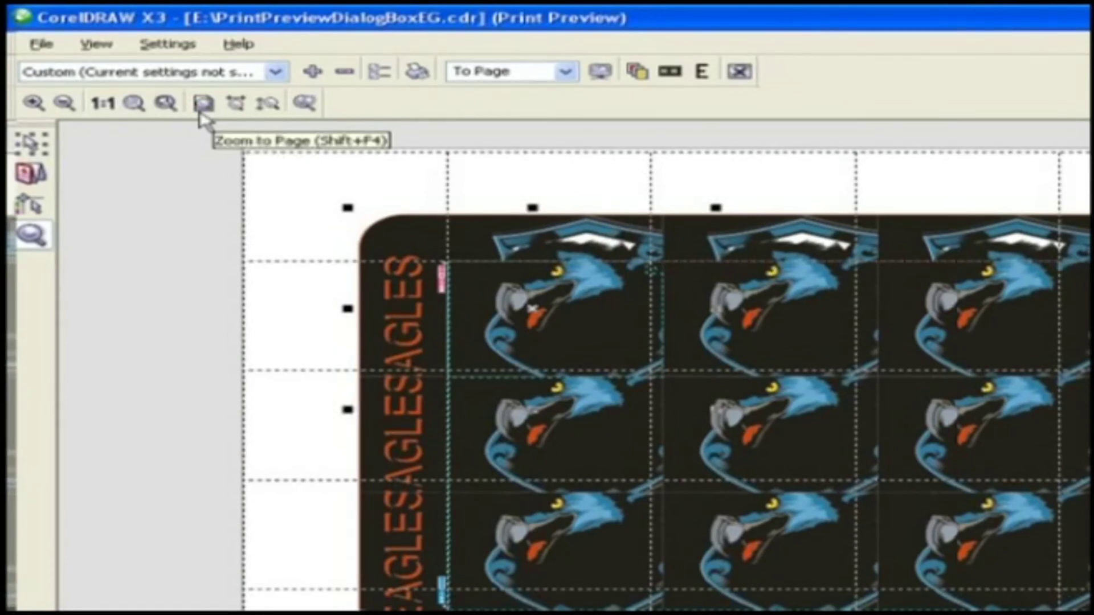
click(240, 112)
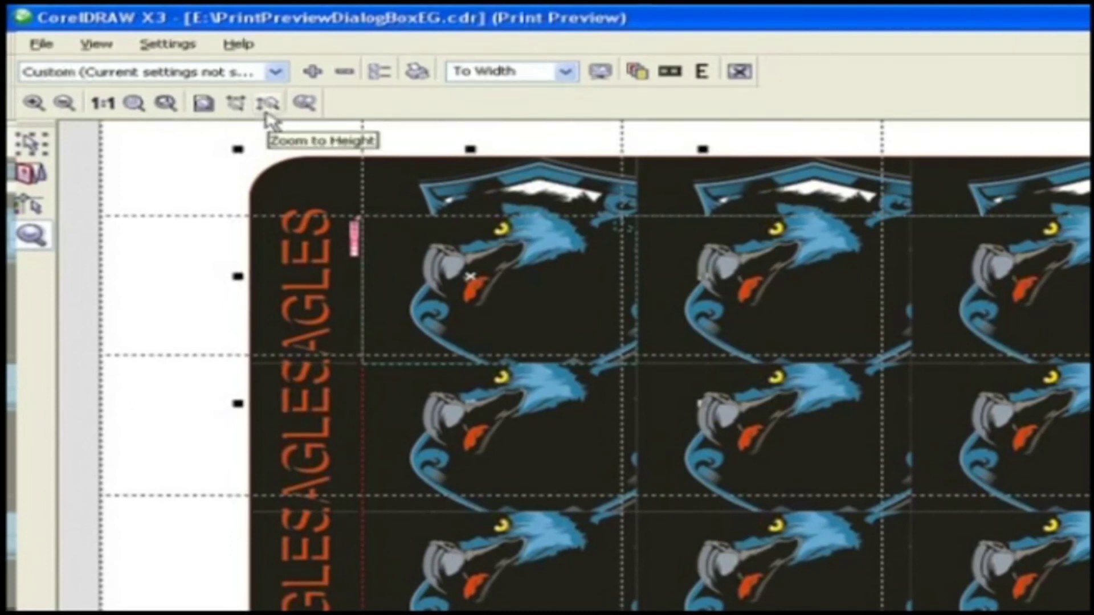
click(266, 112)
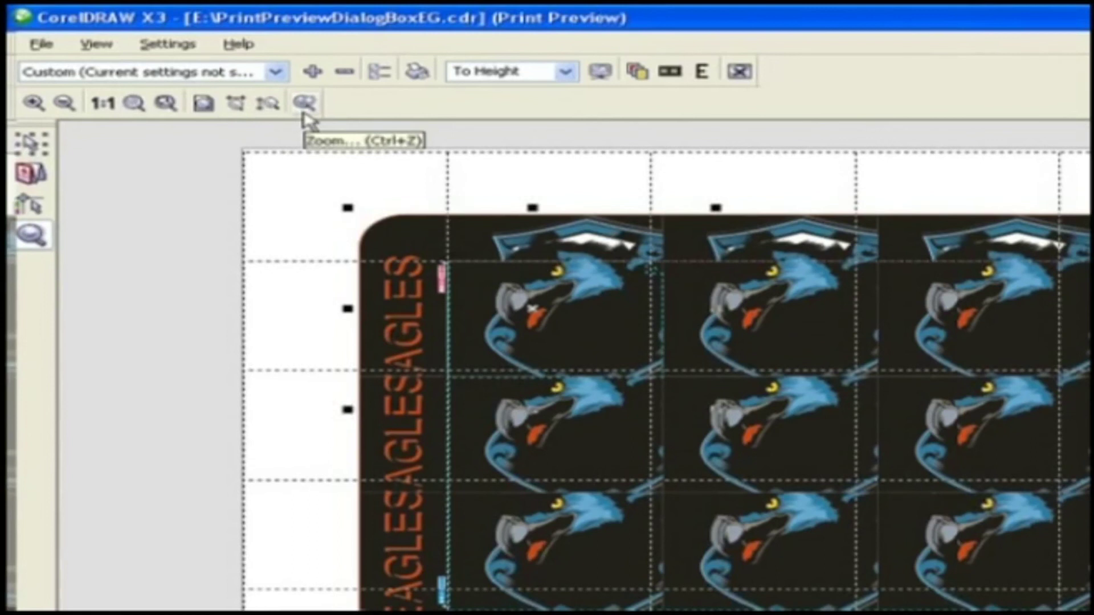
click(304, 104)
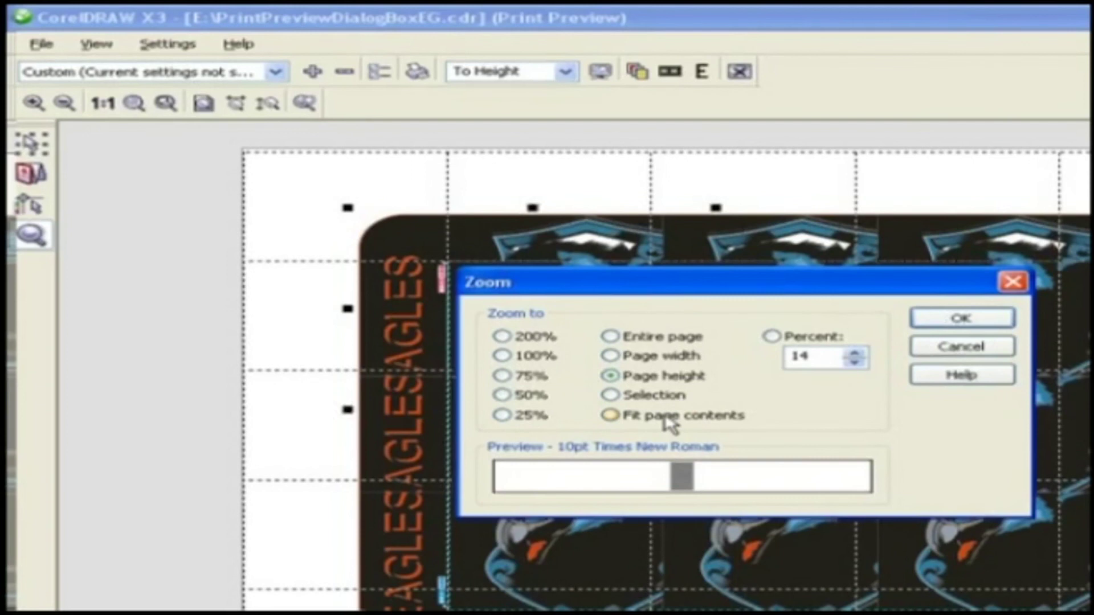
click(950, 349)
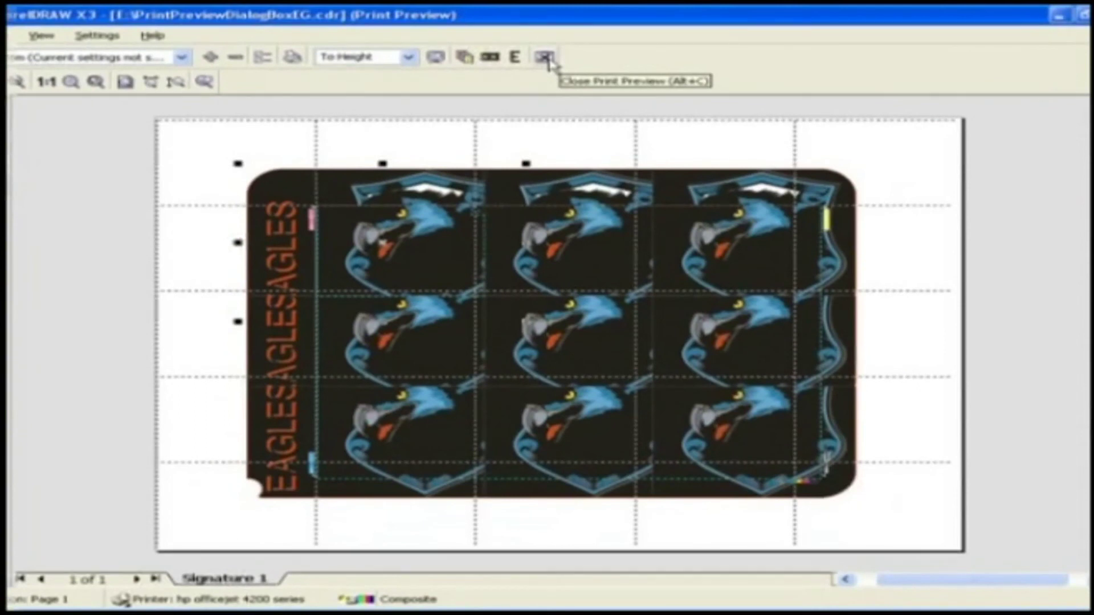
Close Print Preview to return to the Eagles badge page at 100%.
click(546, 57)
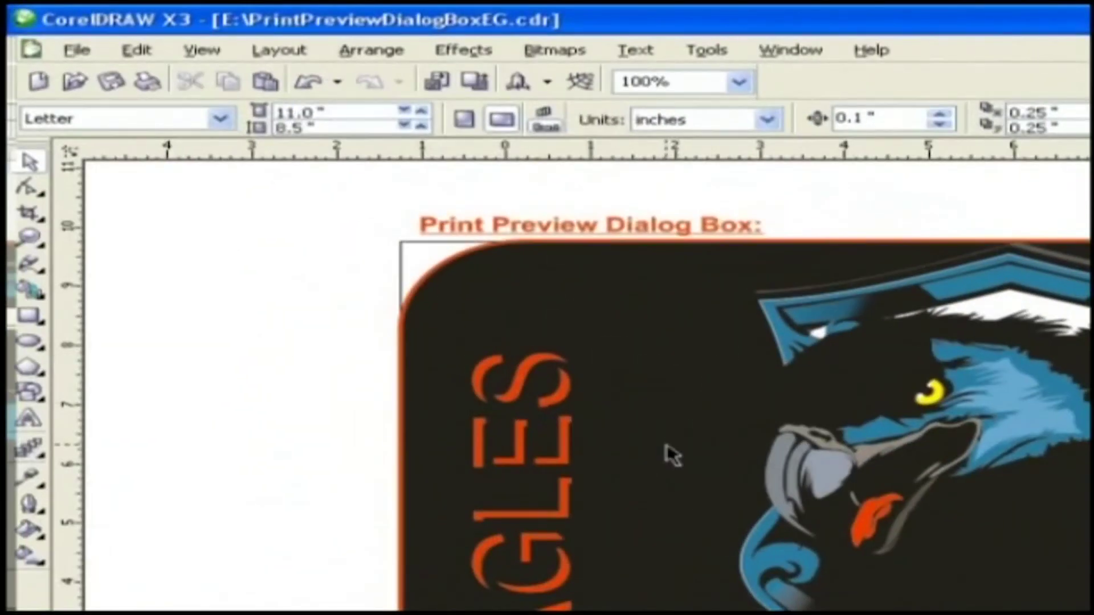